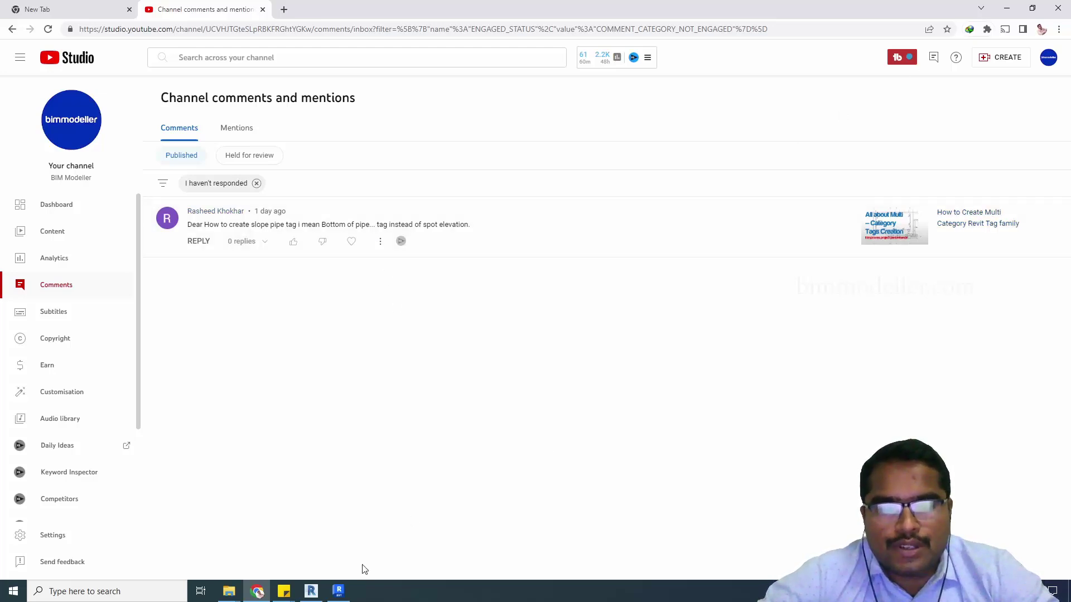
Switch to the Revit project whose Section 1 shows the sloped 150 mmø pipe.
left_click(311, 591)
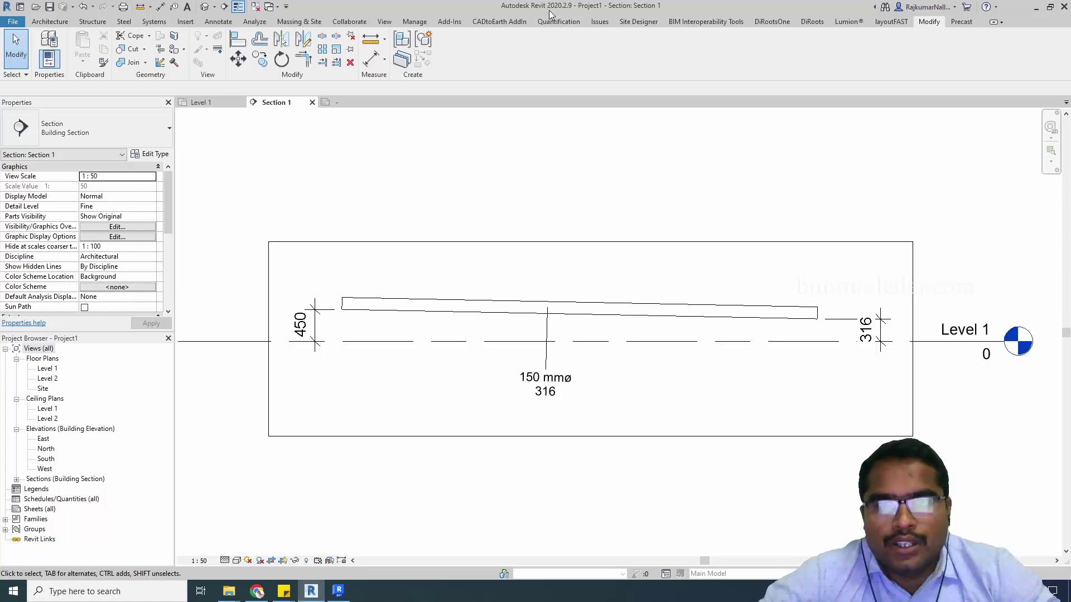
Select the sloped pipe to read its 315.6 bottom elevation, then select its M_Pipe Size Tag.
left_click(611, 317)
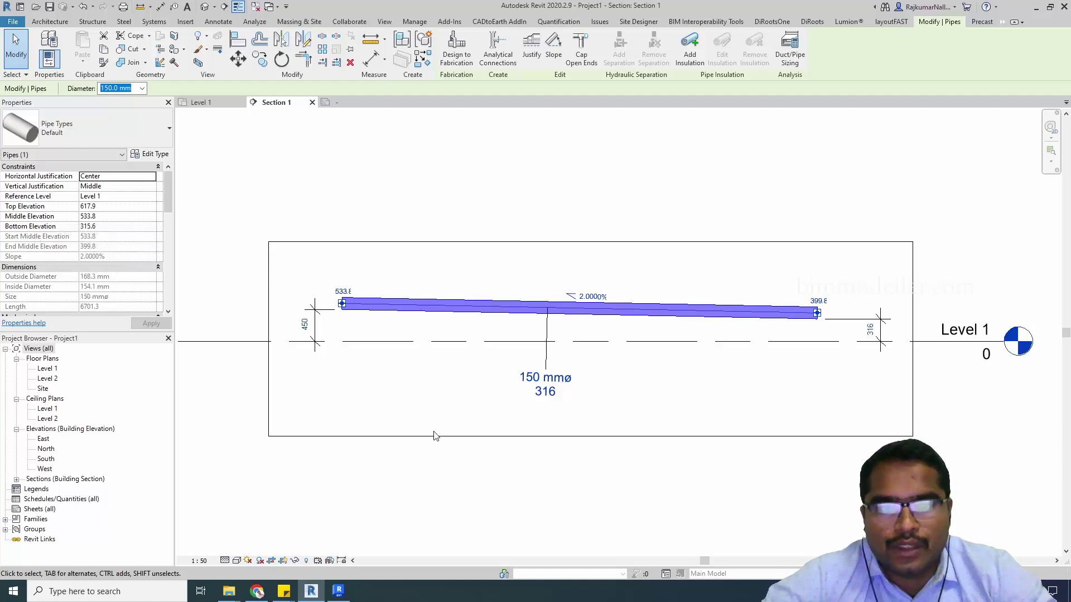
left_click(546, 392)
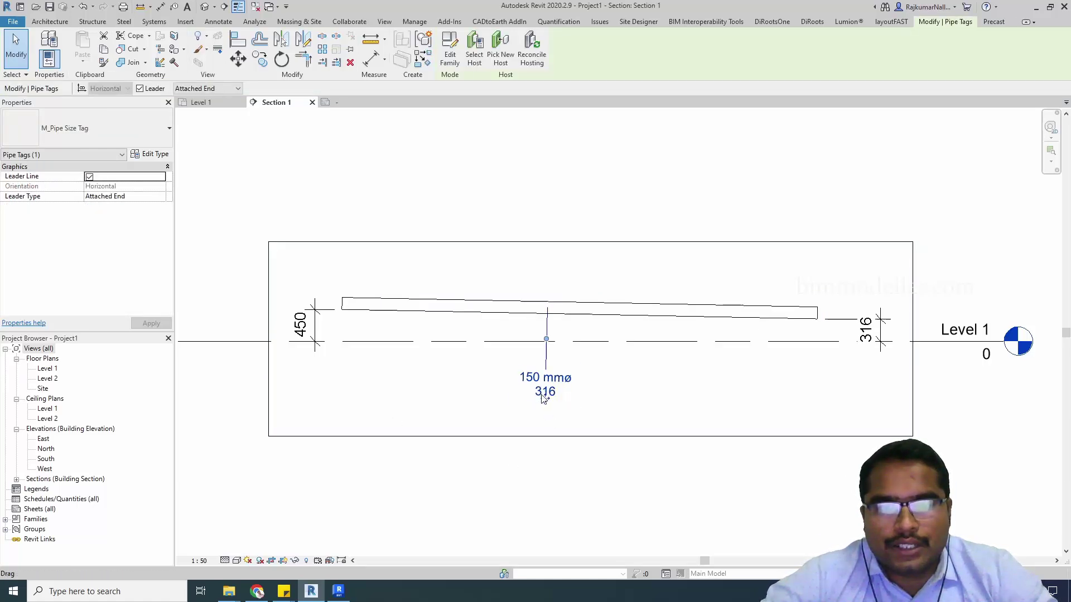
Browse the tag label's Category Parameters without changes, then reload the tag family into the project.
left_click(450, 59)
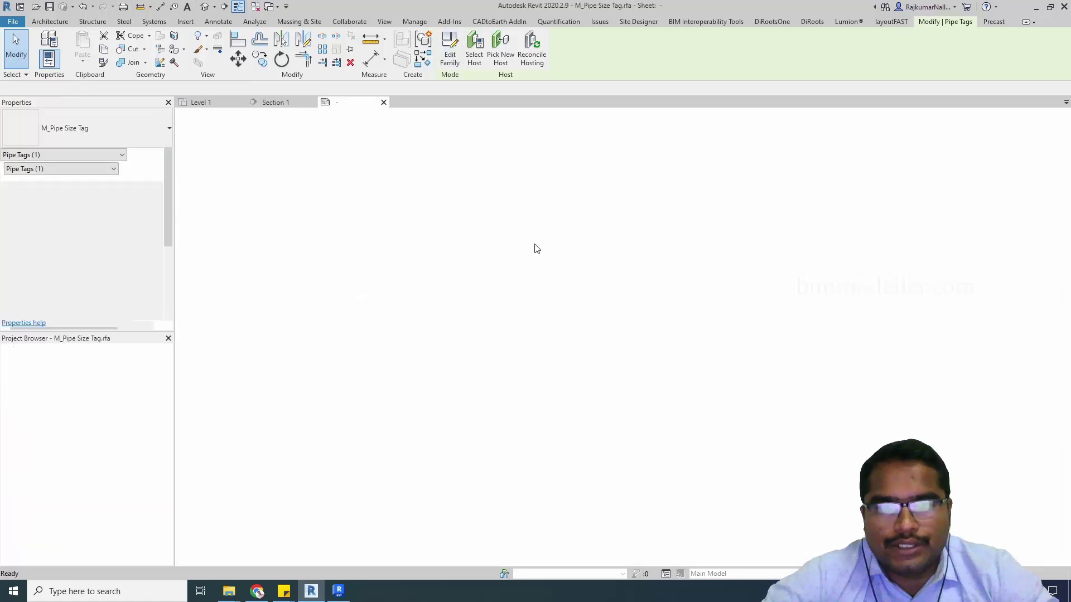
left_click(562, 383)
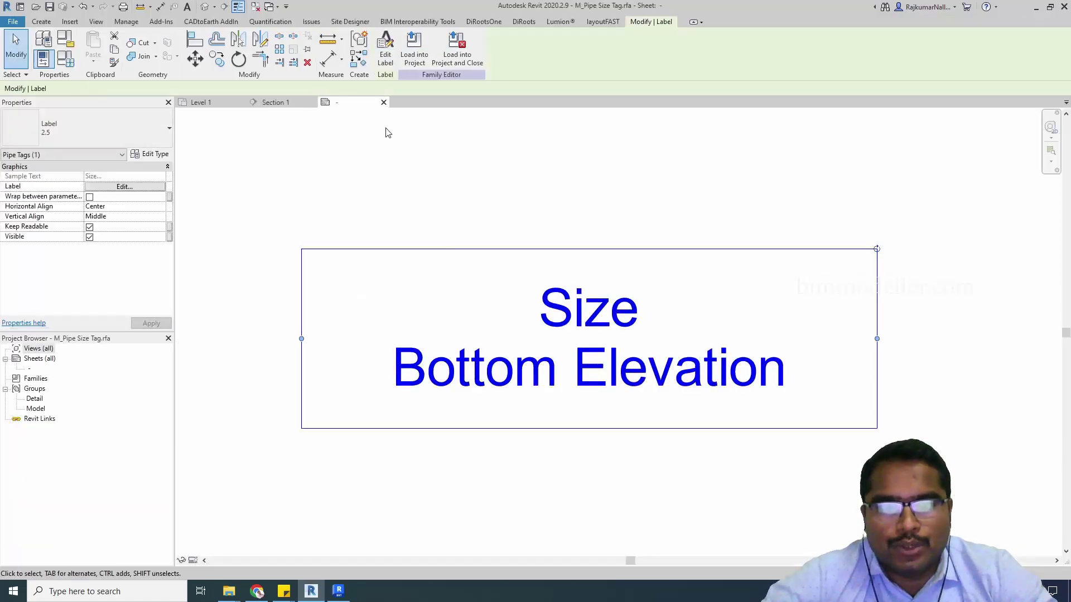
left_click(386, 47)
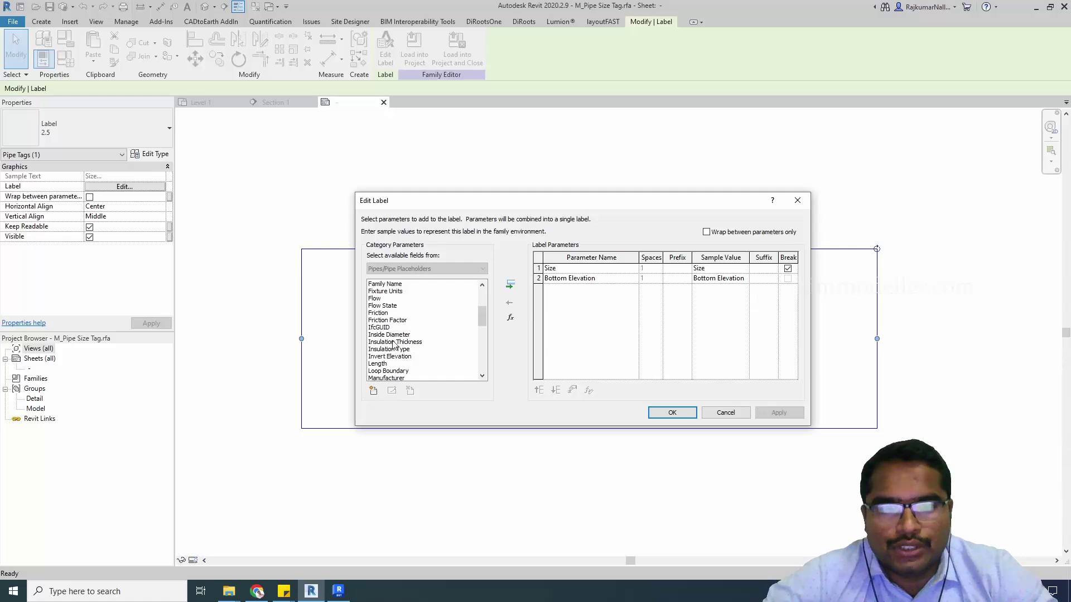
scroll(395, 351, "down", 5)
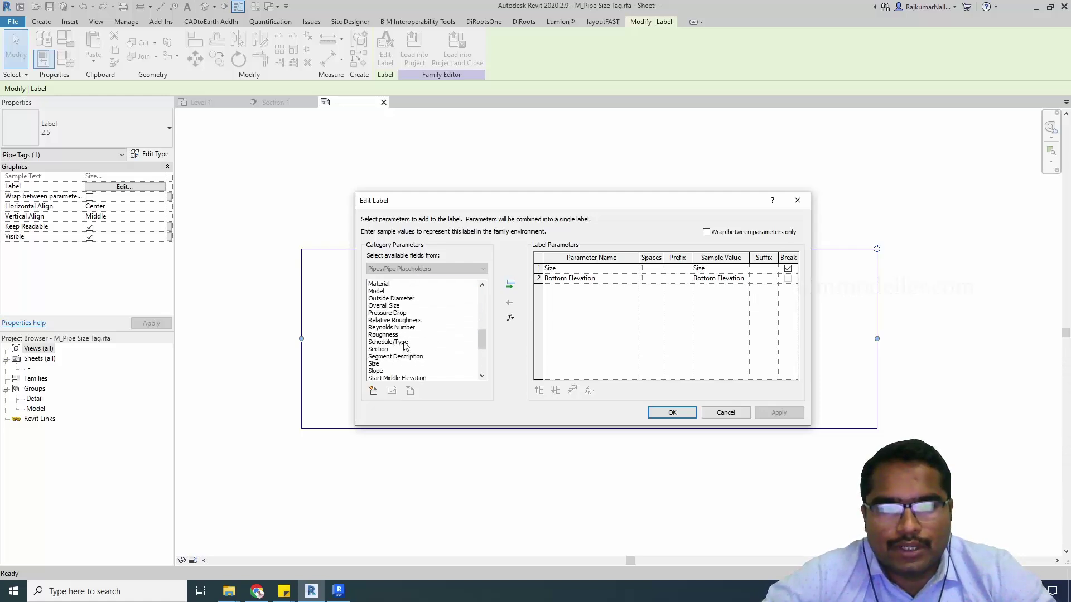
scroll(405, 345, "up", 3)
left_click(405, 342)
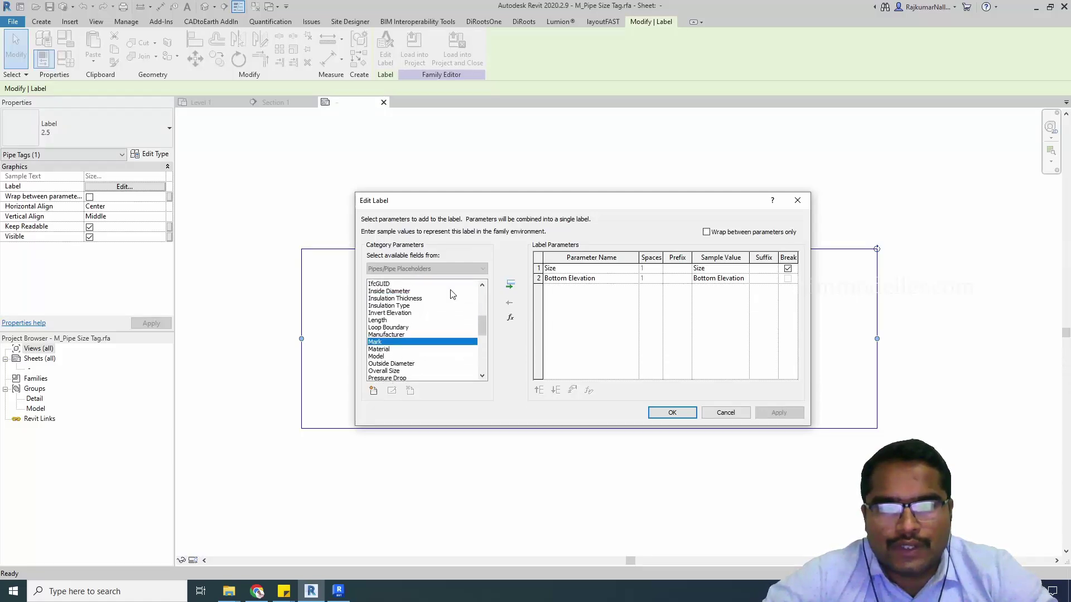
left_click(725, 414)
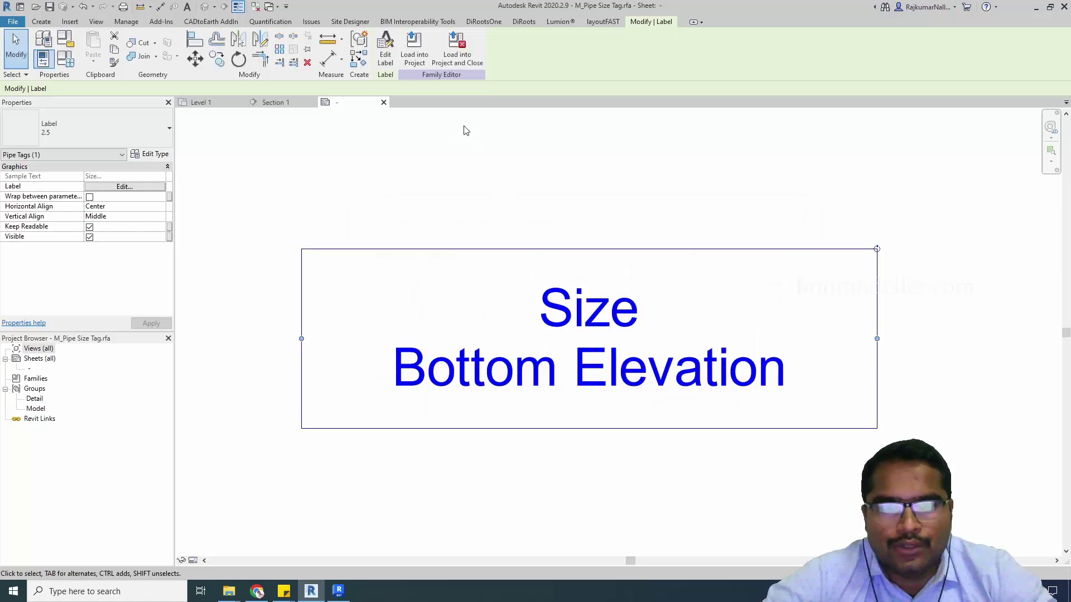
left_click(415, 50)
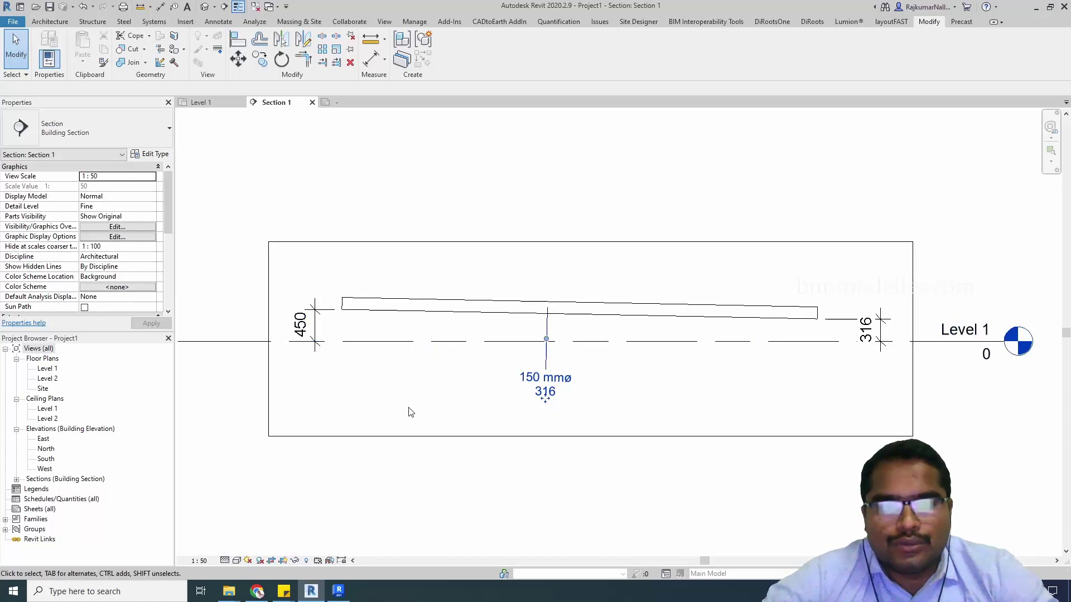
Switch to the Revit 2023.1 project's Section 1 and select the pipe tag.
left_click(339, 590)
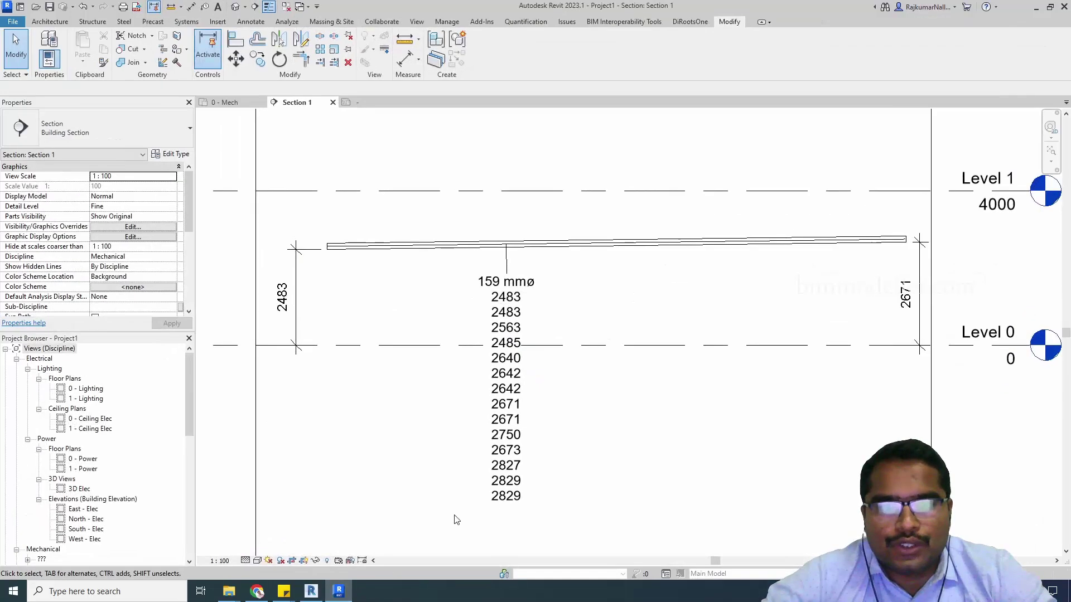
scroll(560, 397, "down", 2)
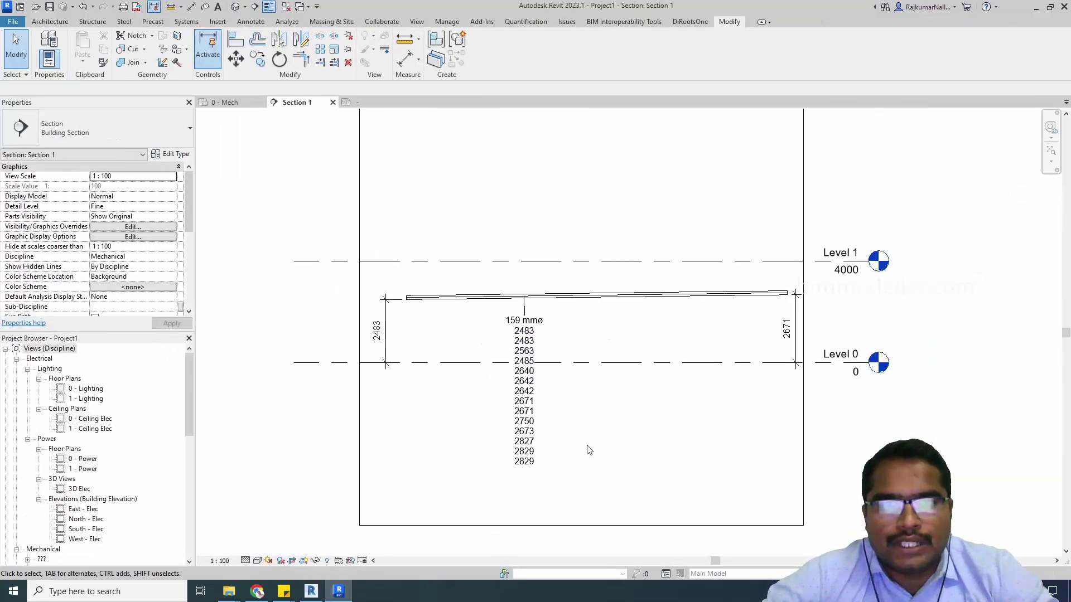
scroll(585, 447, "up", 2)
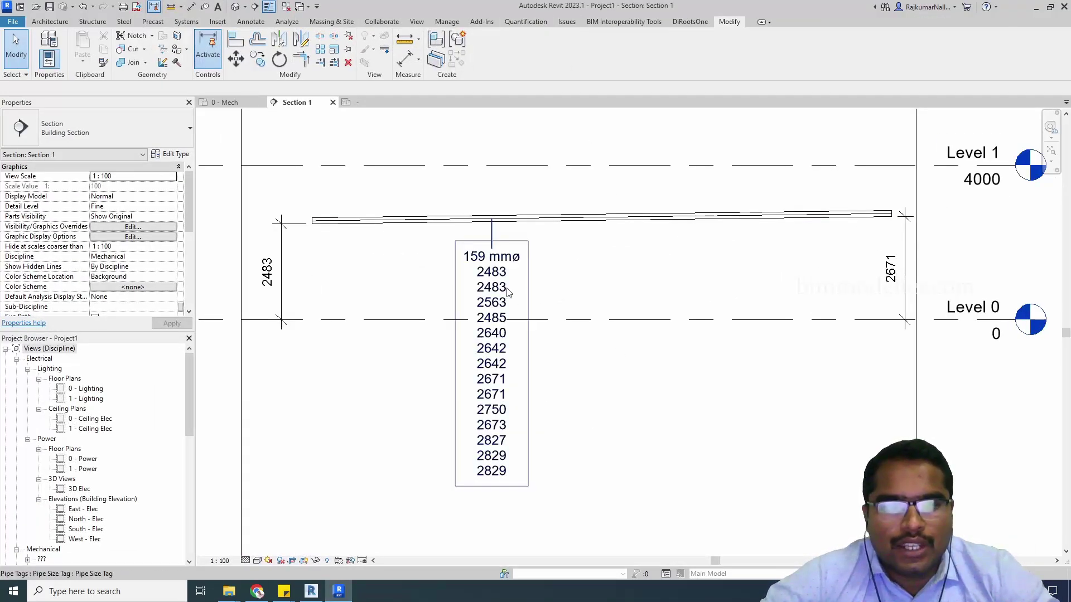
left_click(486, 437)
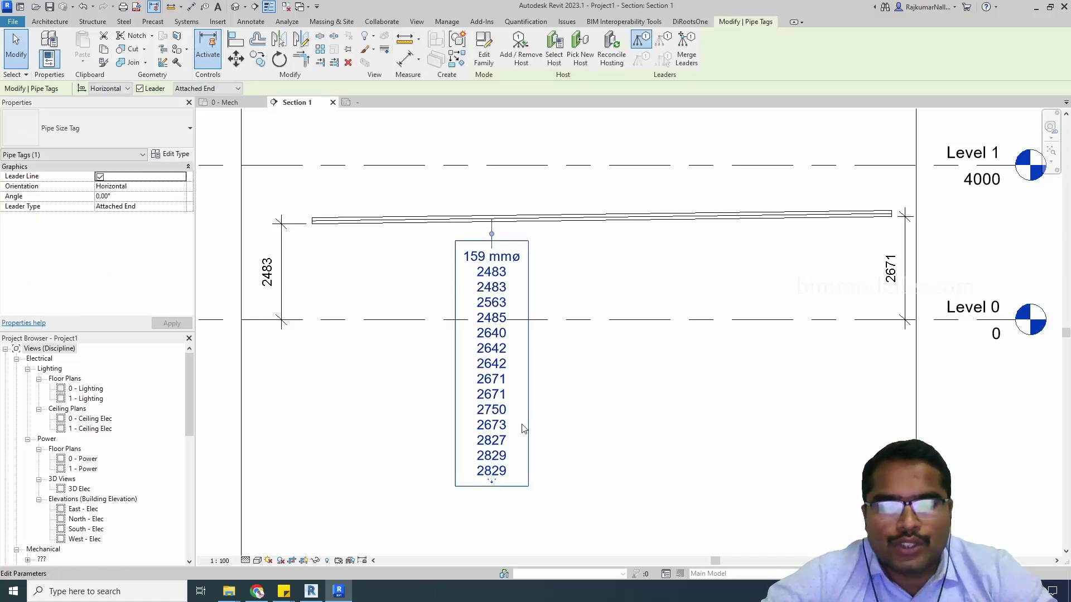
Review the tag's parameter values for the lower and upper end elevations, 2483 through 2829, then close the window.
left_click(499, 407)
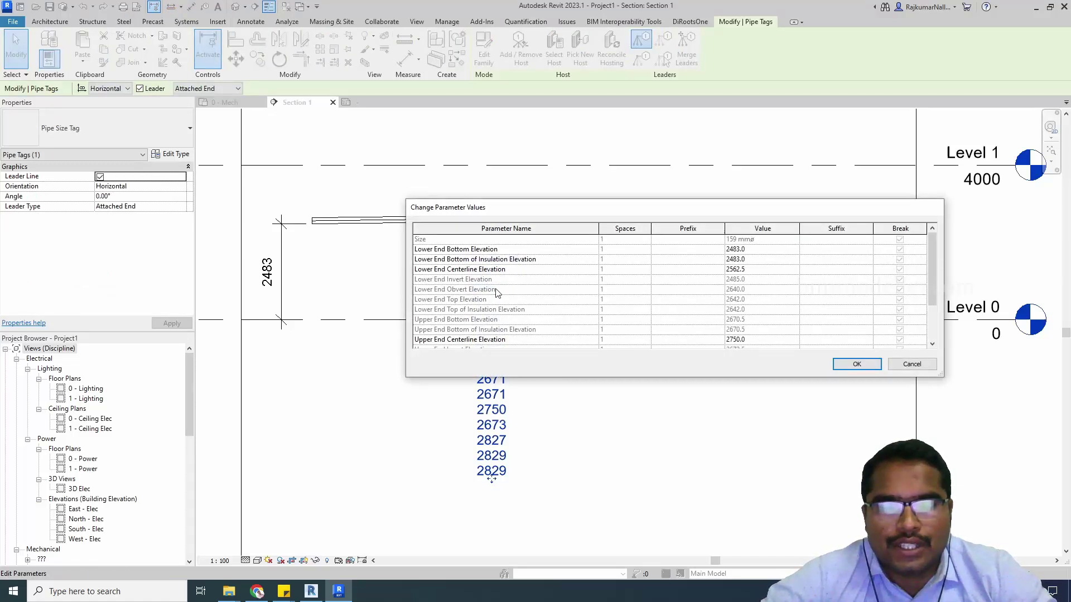
scroll(499, 293, "down", 3)
scroll(498, 293, "up", 3)
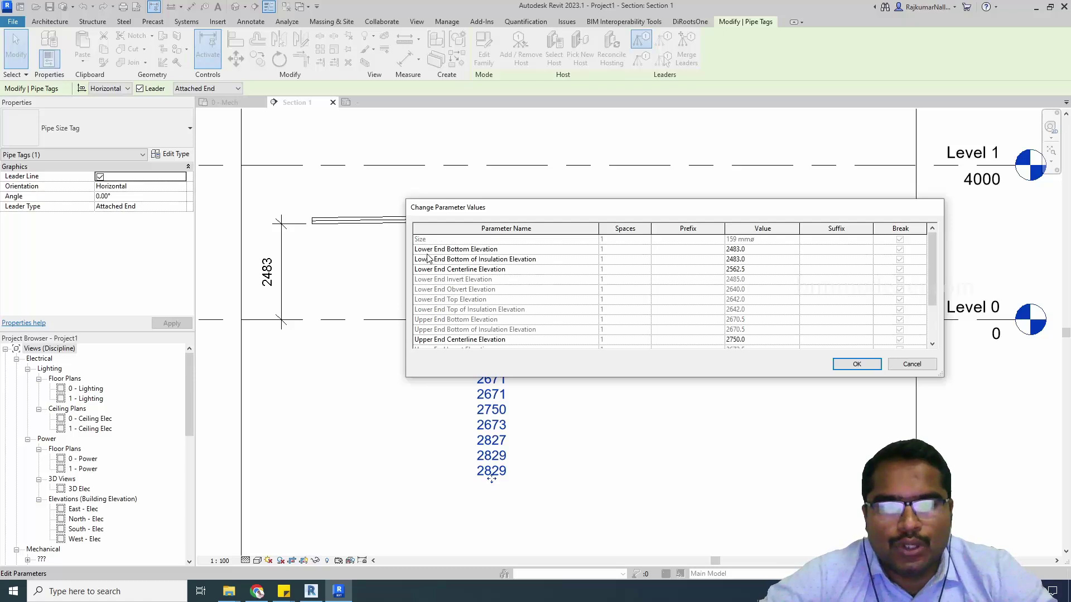
scroll(447, 291, "down", 3)
scroll(432, 297, "up", 3)
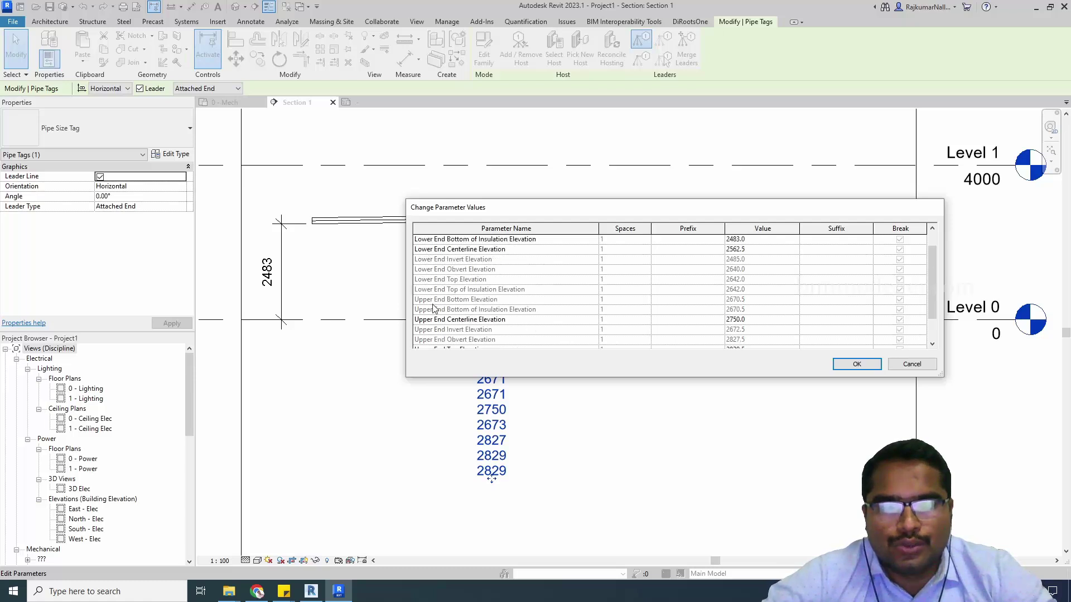
left_click_drag(516, 217, 448, 320)
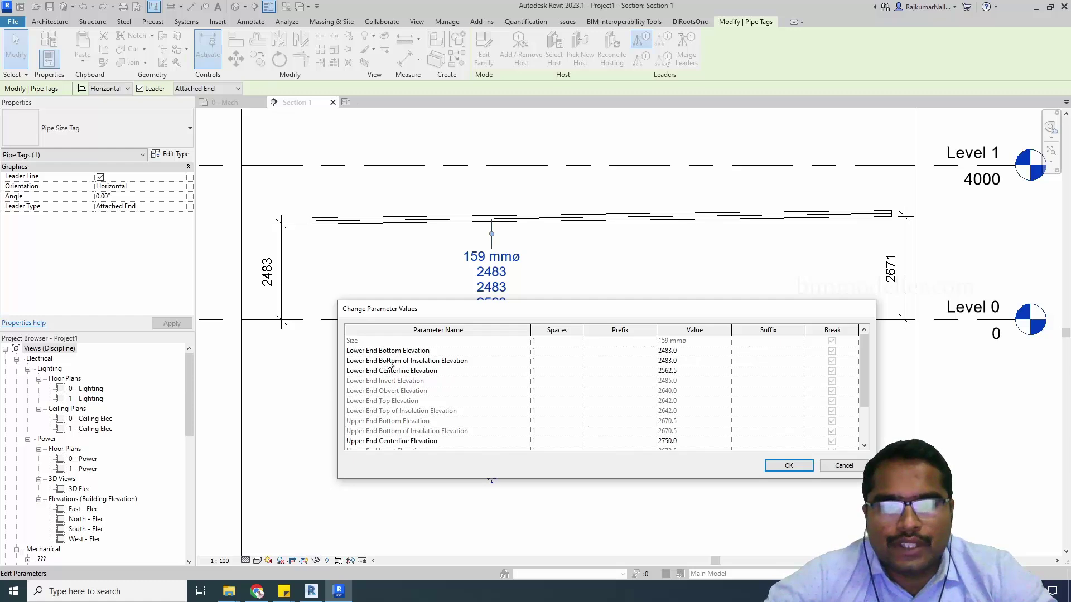
scroll(394, 405, "down", 2)
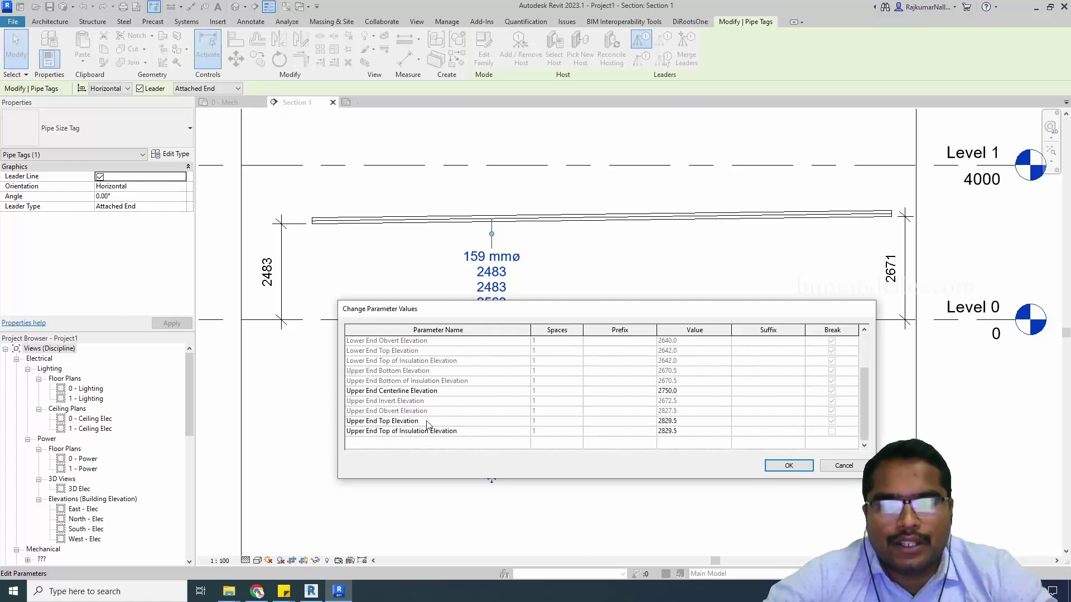
key("Return")
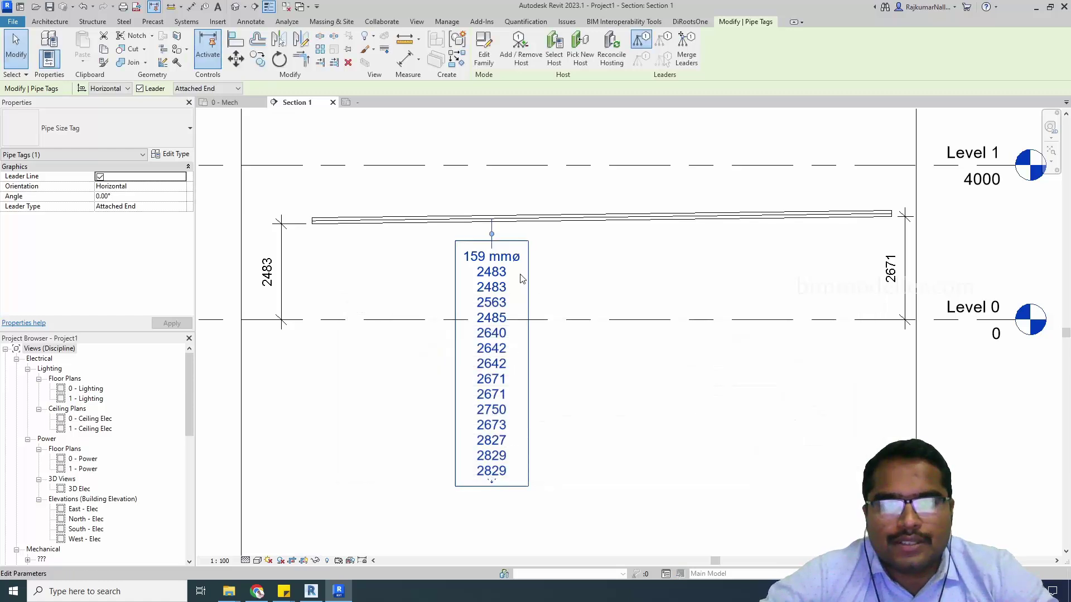
In the pipe tag family, review the label's Lower and Upper End elevation parameters.
left_click(484, 48)
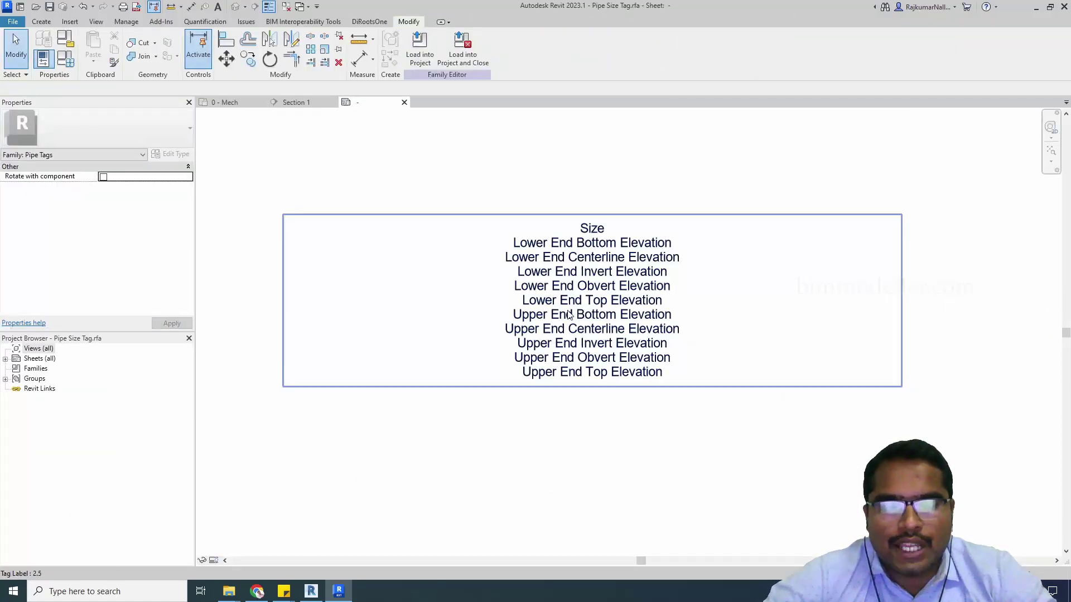
left_click(571, 312)
left_click(417, 47)
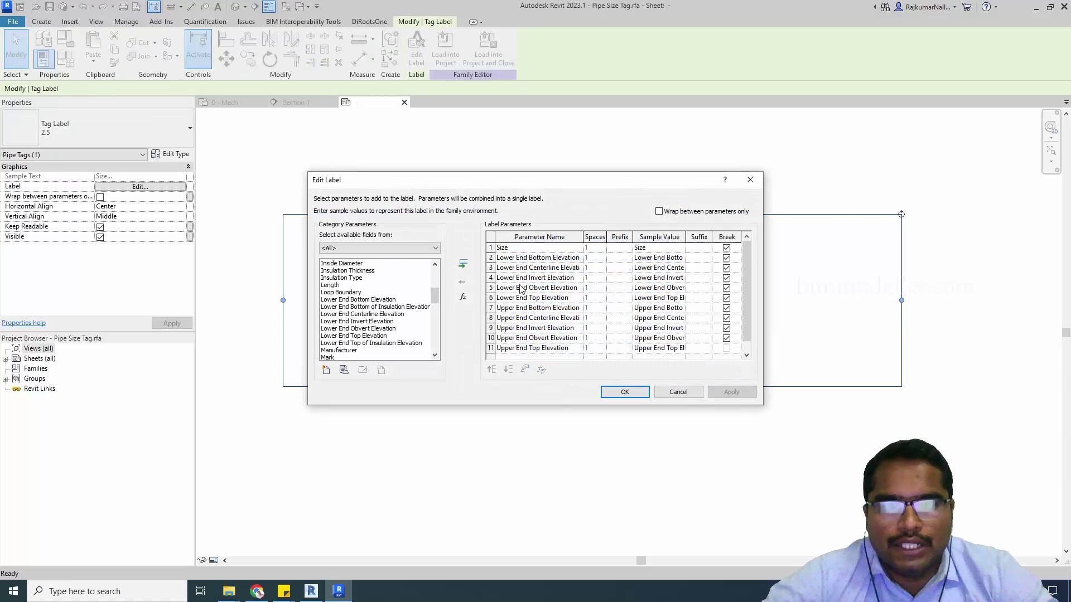
left_click(541, 259)
left_click(524, 348)
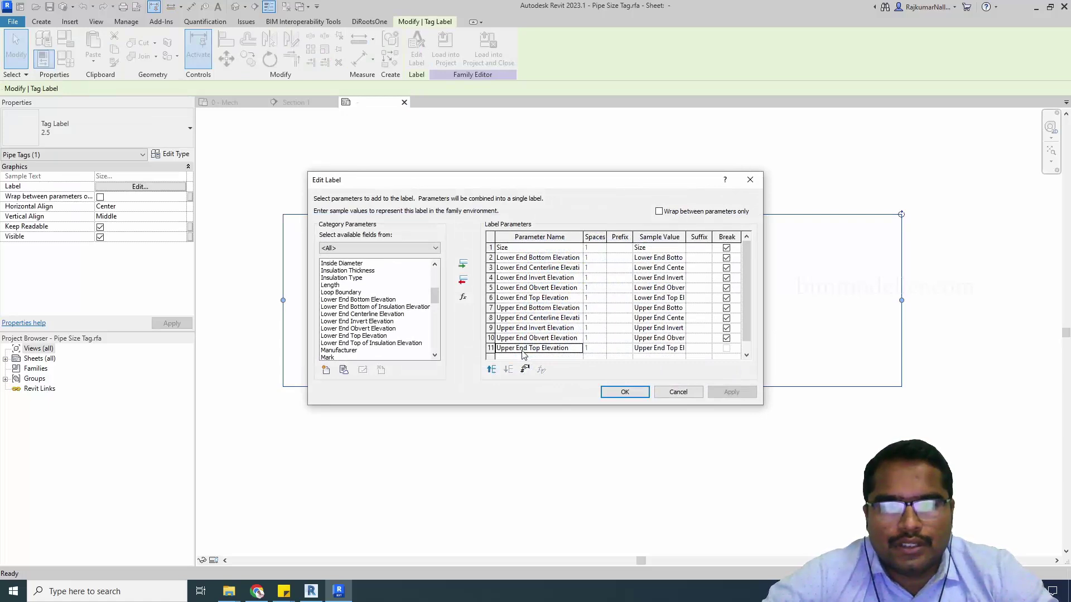
left_click(526, 260)
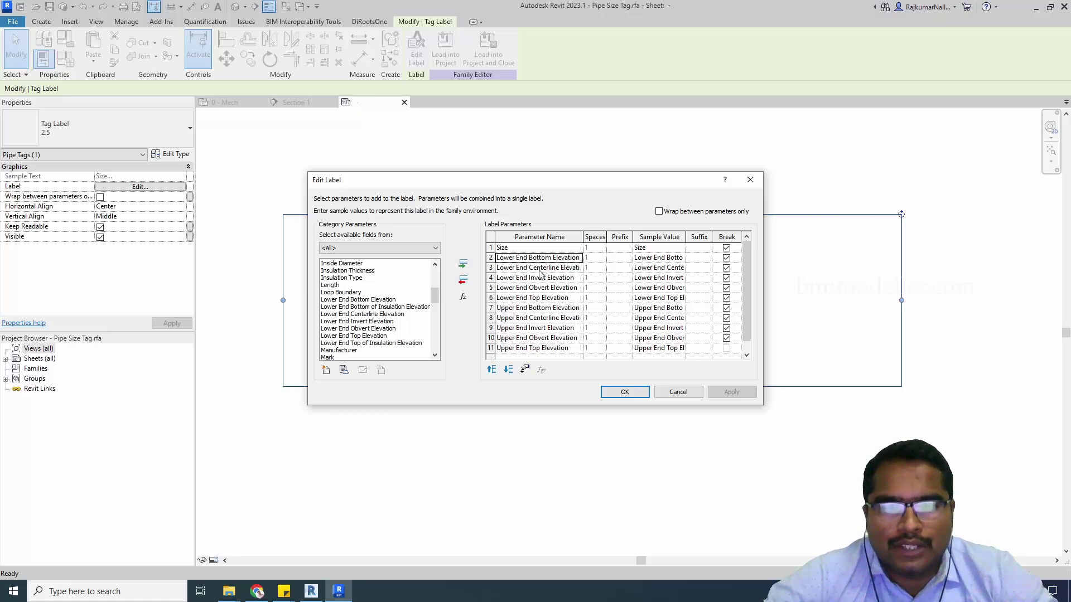
Remove the Centerline, Invert, Obvert and Top elevations for both ends, keeping only the Bottom Elevations.
left_click(540, 271)
left_click(462, 280)
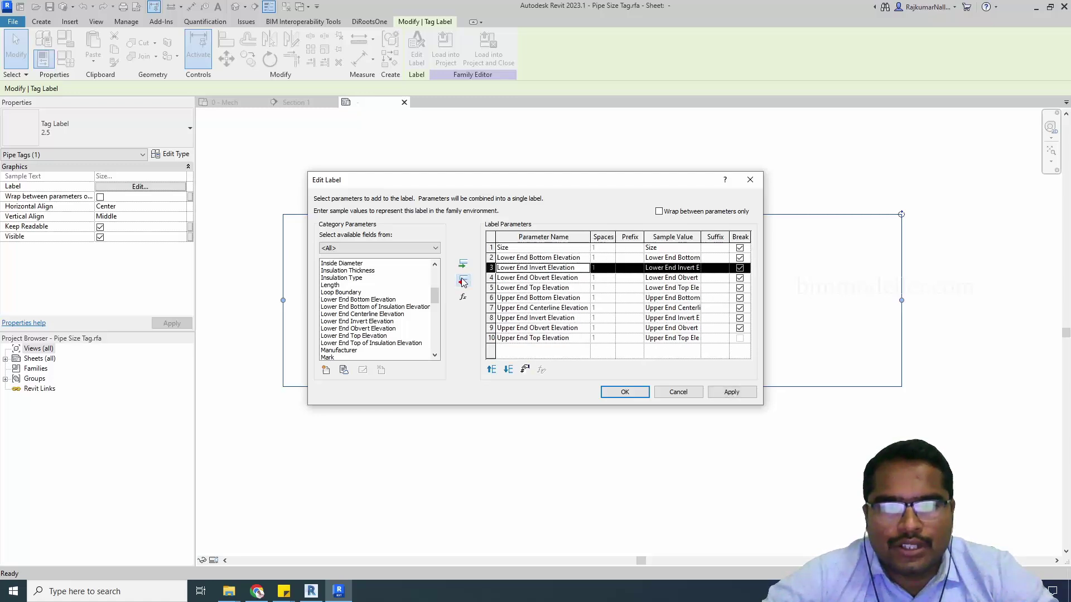
left_click(463, 280)
left_click(462, 281)
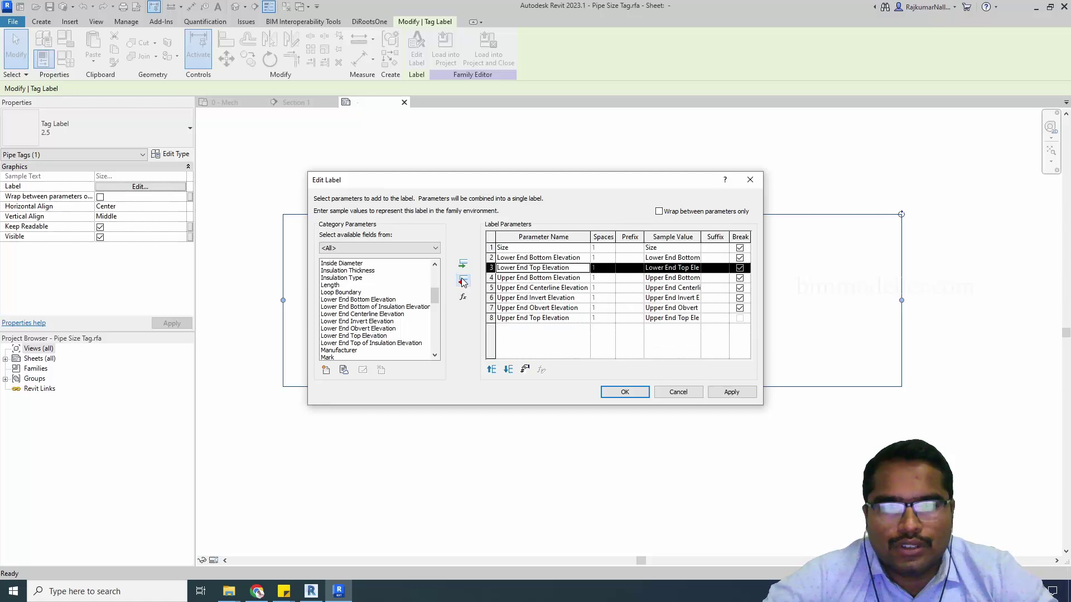
left_click(462, 281)
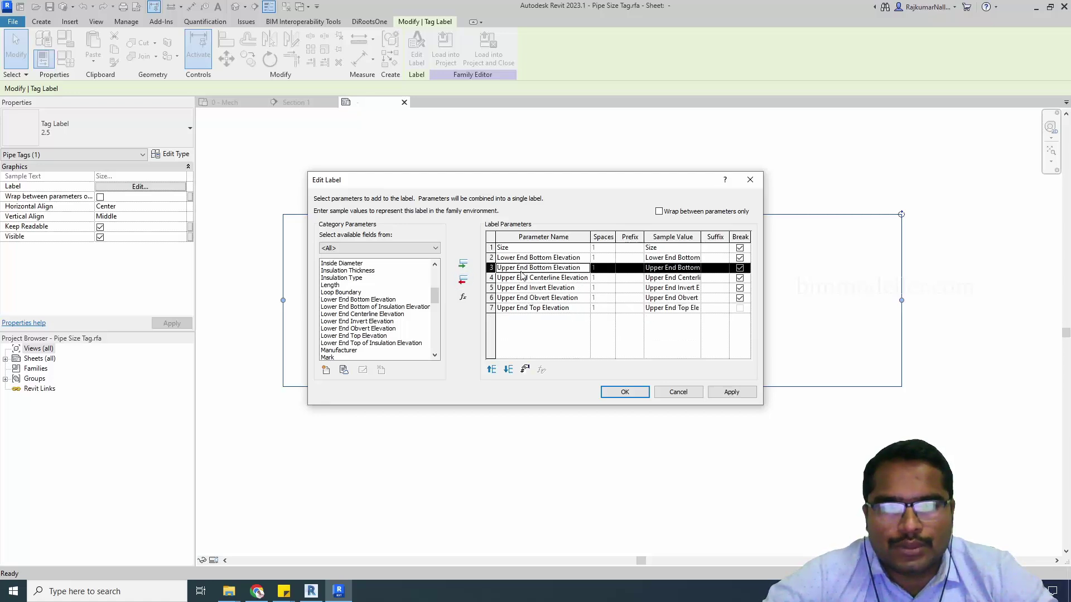
left_click(540, 278)
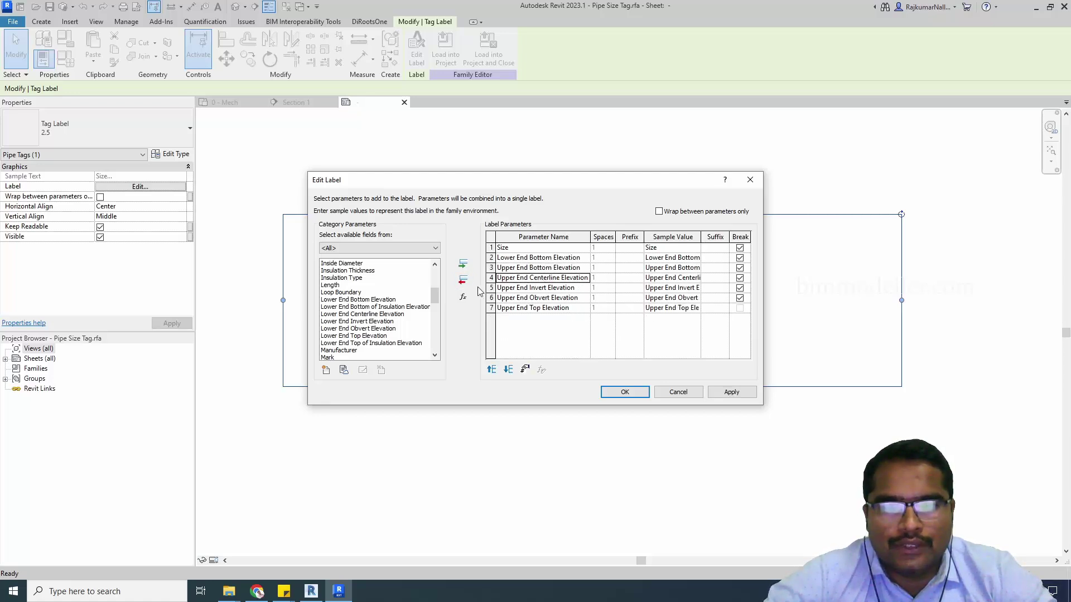
left_click(462, 281)
left_click(462, 281)
left_click(462, 280)
left_click(462, 281)
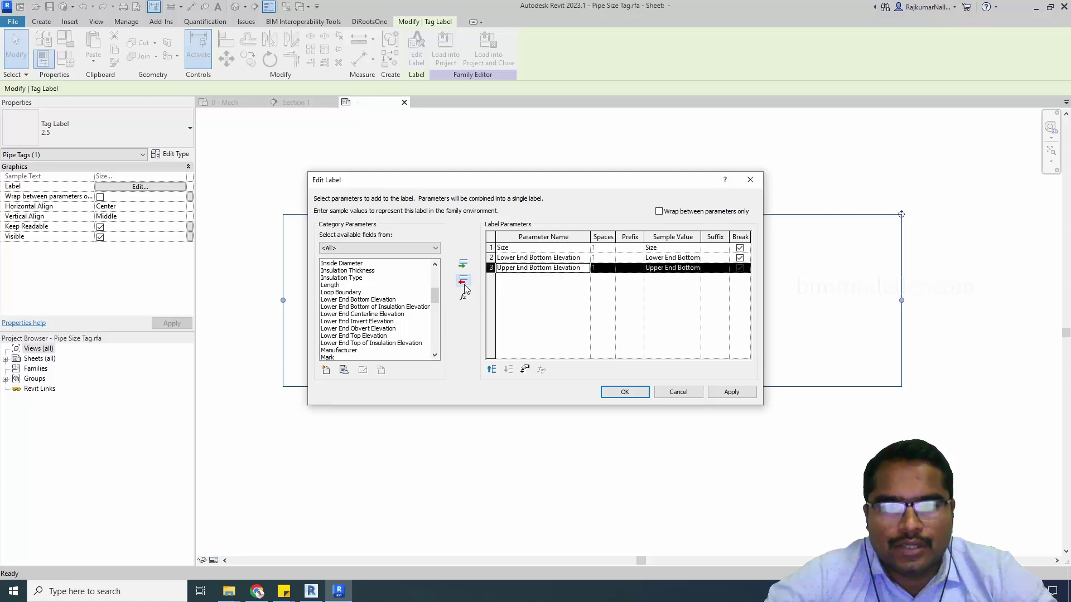
Load the three-parameter tag into the project, overwriting the existing Pipe Size Tag family.
left_click(625, 391)
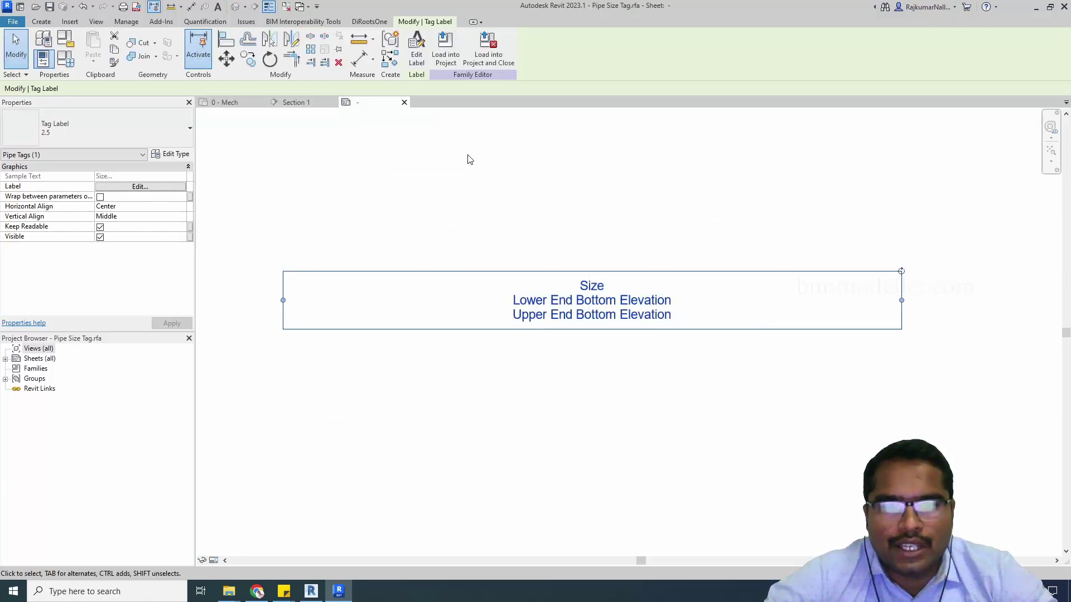
left_click(445, 50)
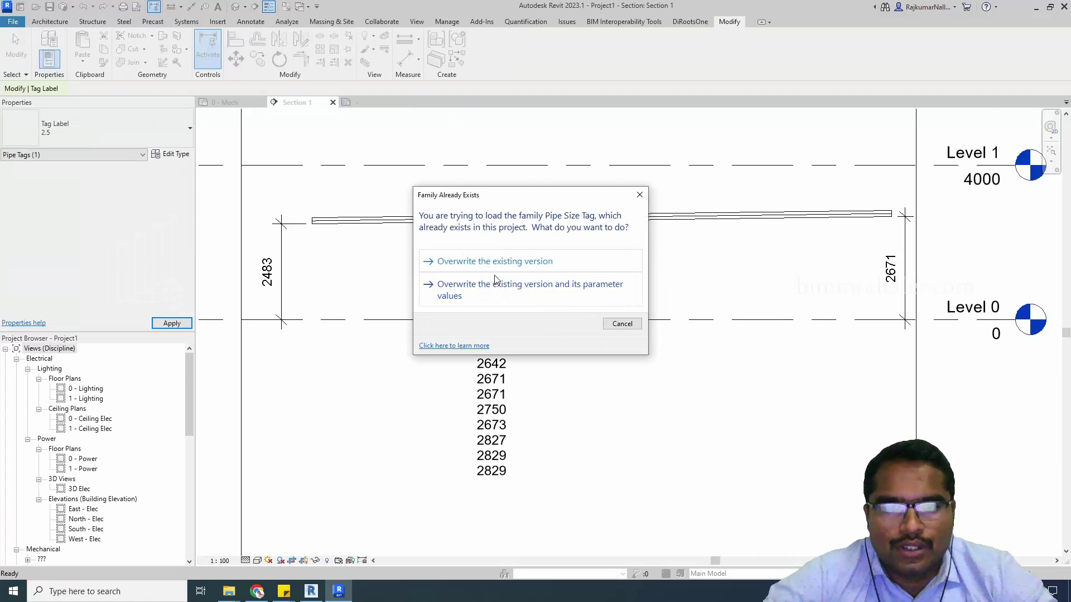
left_click(494, 262)
left_click(494, 378)
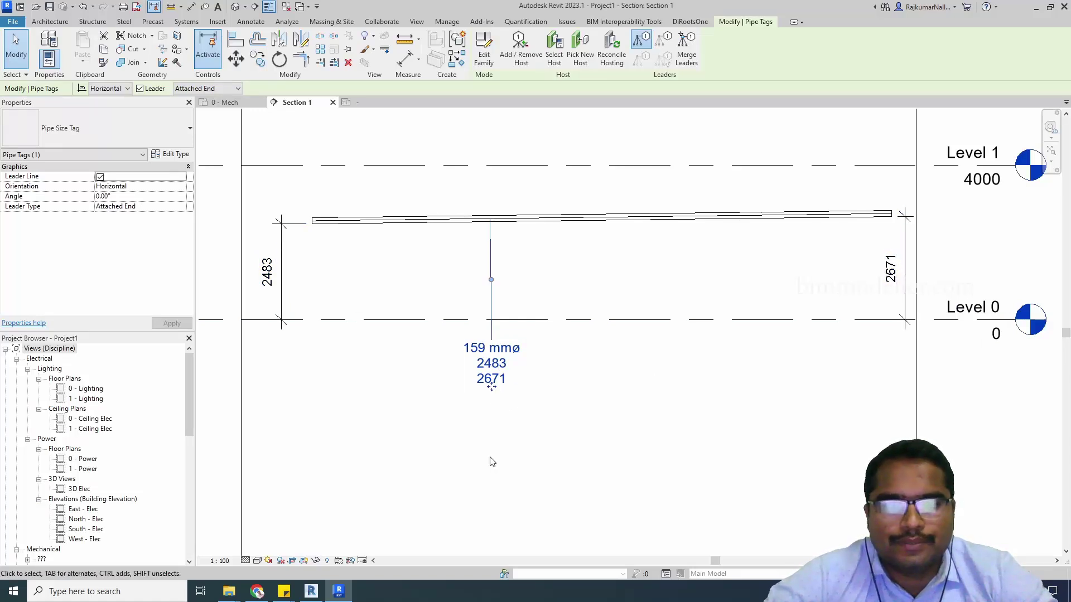
Give the Lower and Upper End Bottom Elevation label parameters the prefixes LEB: and UEB:.
left_click(484, 55)
left_click(564, 314)
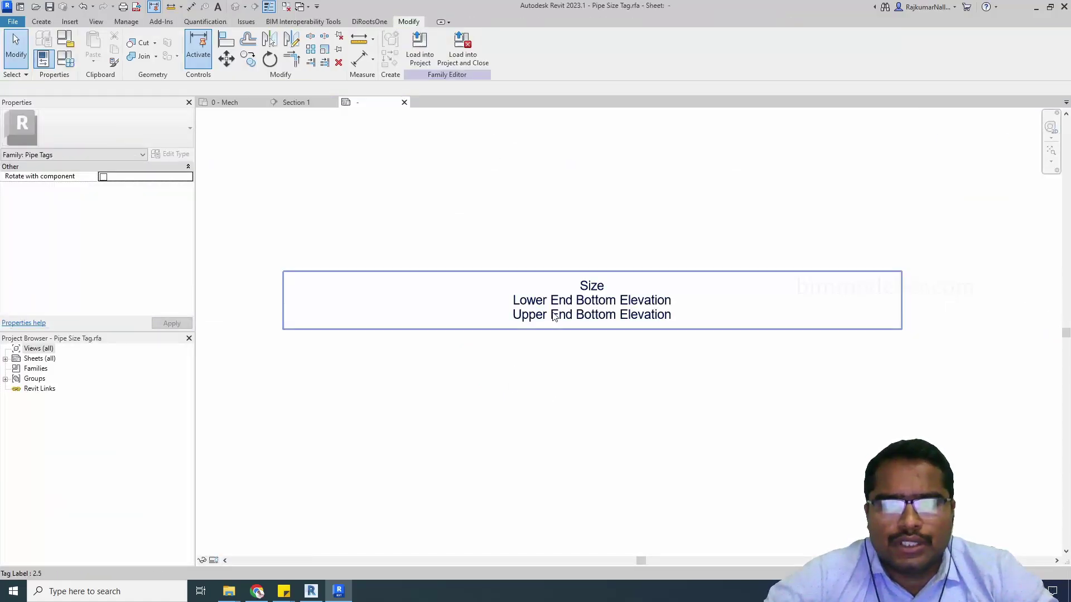
left_click(417, 50)
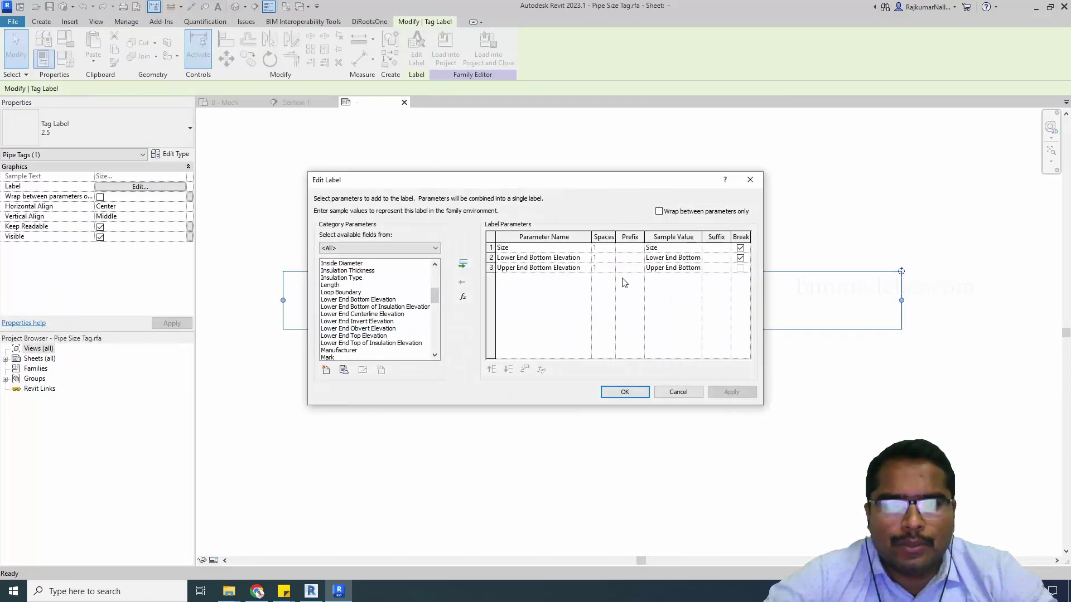
left_click(621, 257)
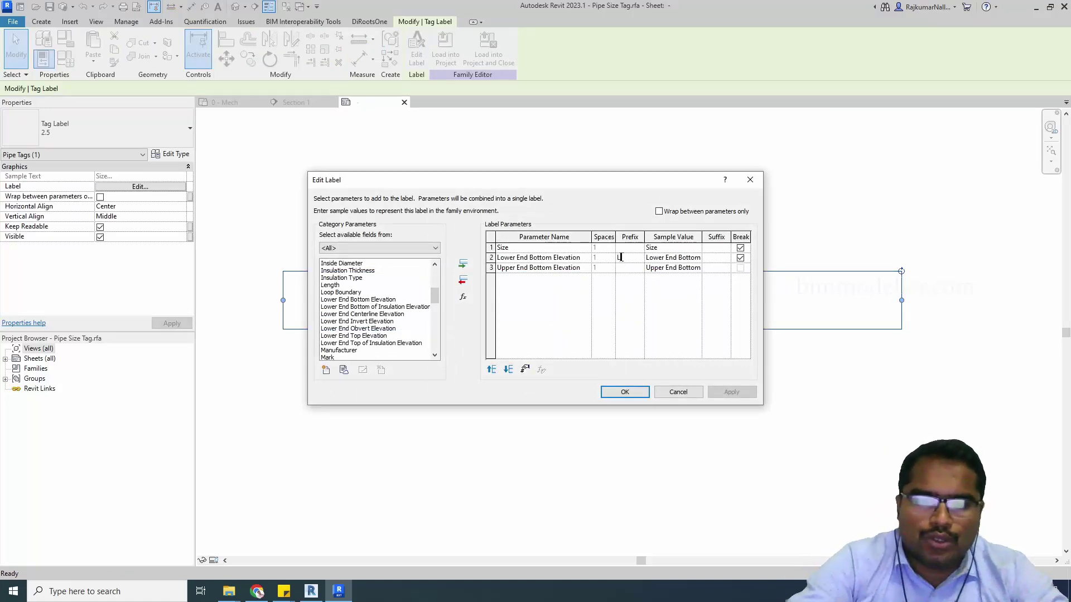
type("LEB")
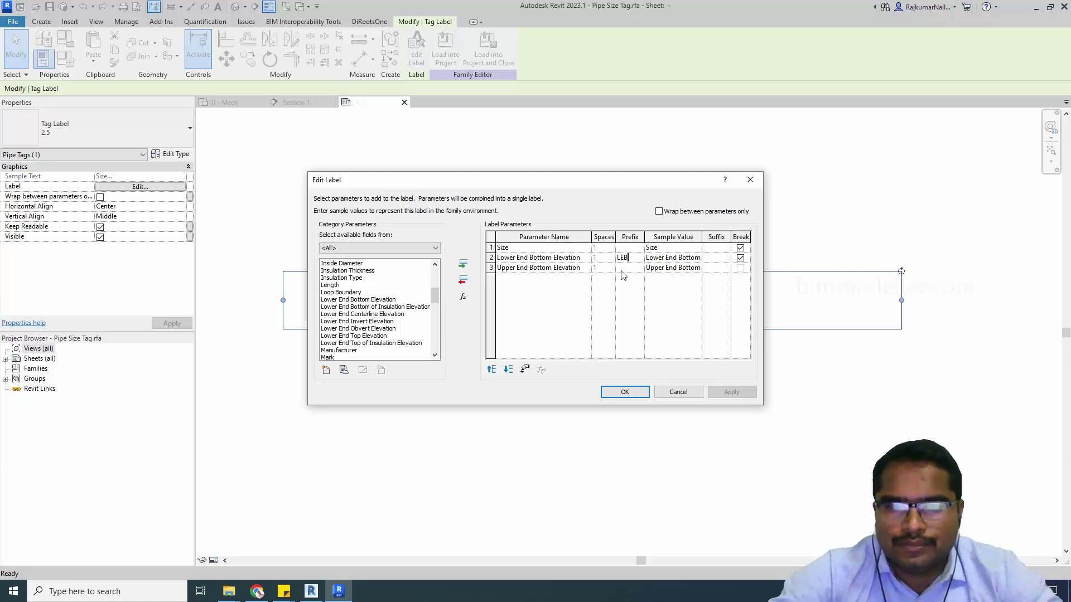
left_click(623, 269)
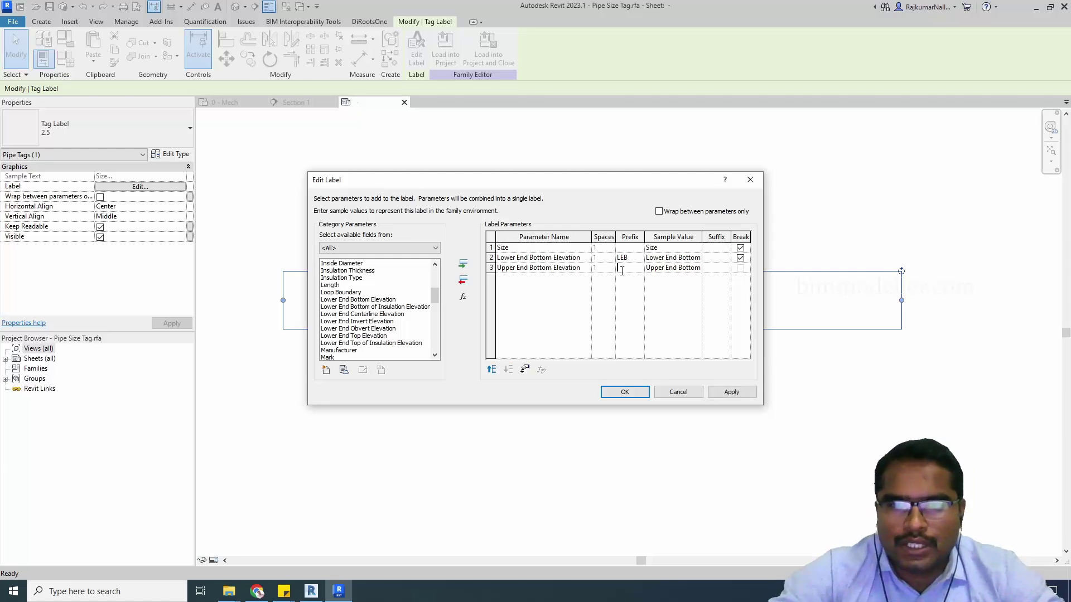
type("UEB")
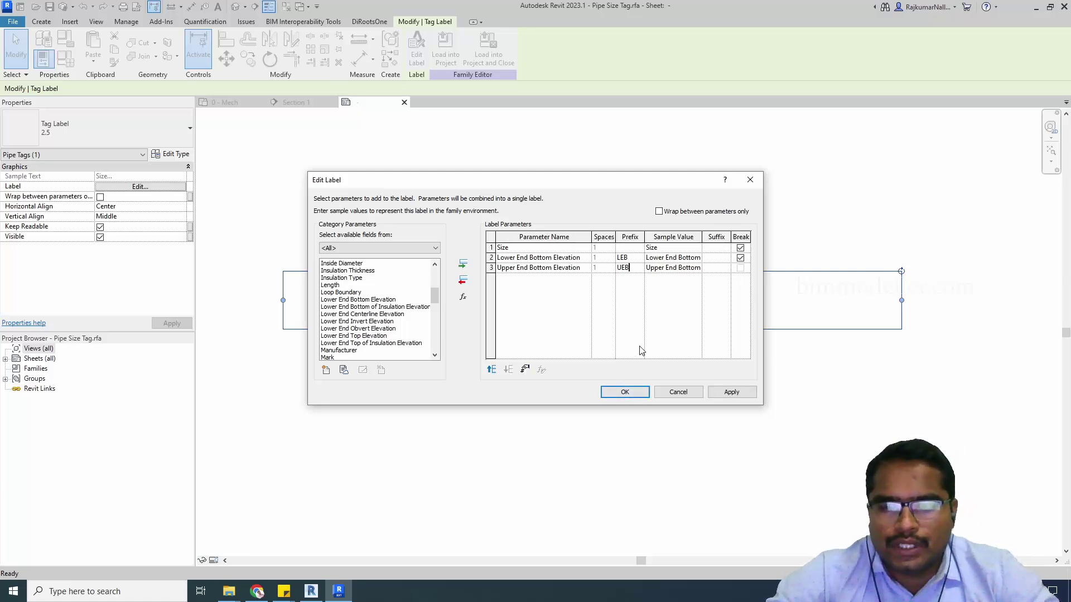
type(":")
left_click(642, 258)
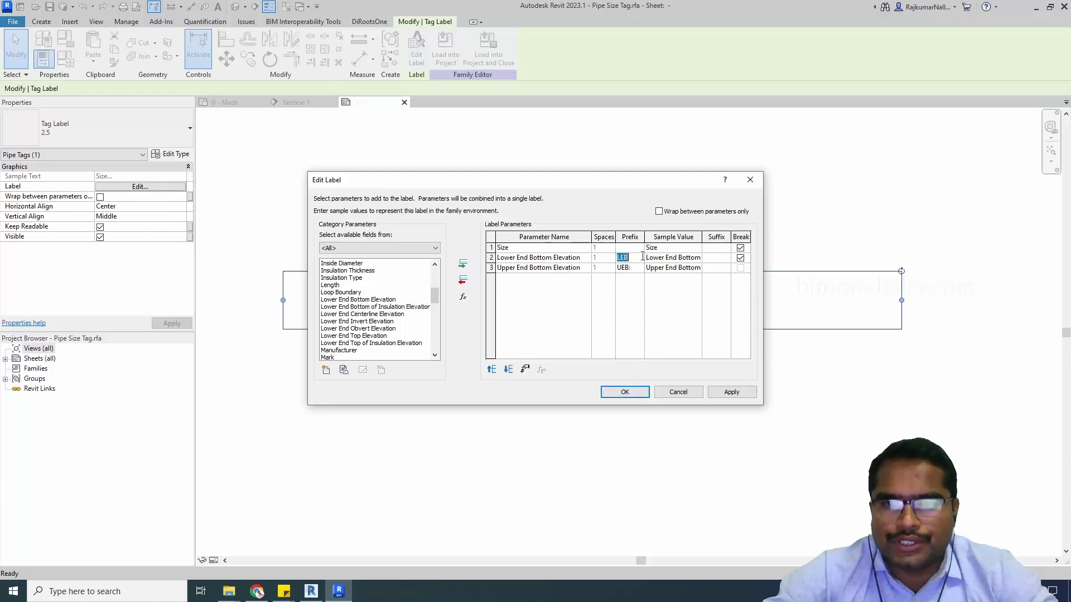
left_click(637, 256)
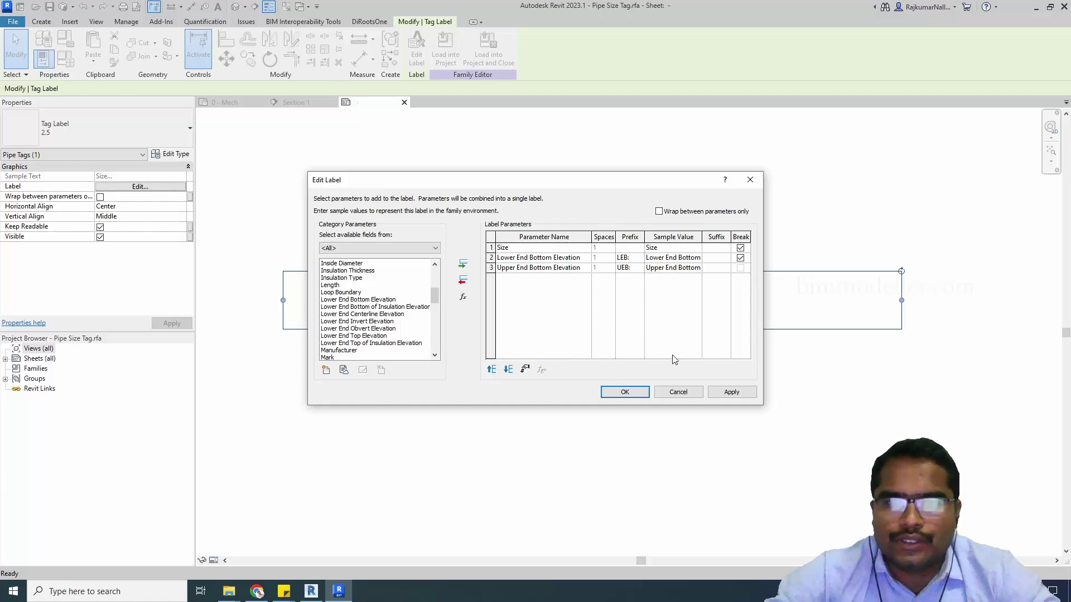
type(":")
left_click(625, 392)
Reload the prefixed tag family, overwriting the existing version, so the tag reads LEB:2483 and UEB:2671.
left_click(445, 48)
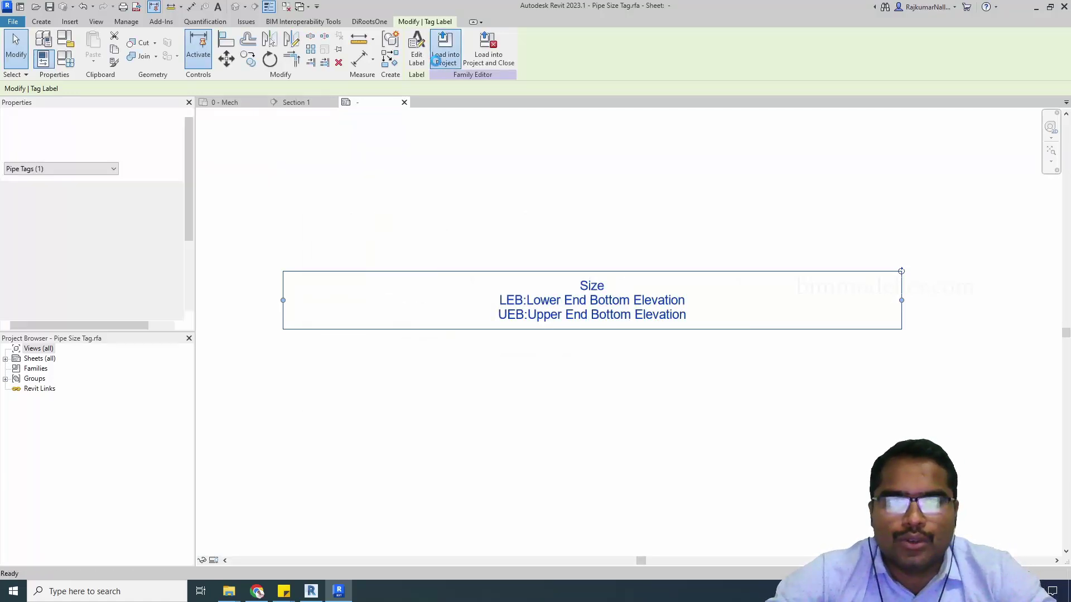
left_click(522, 261)
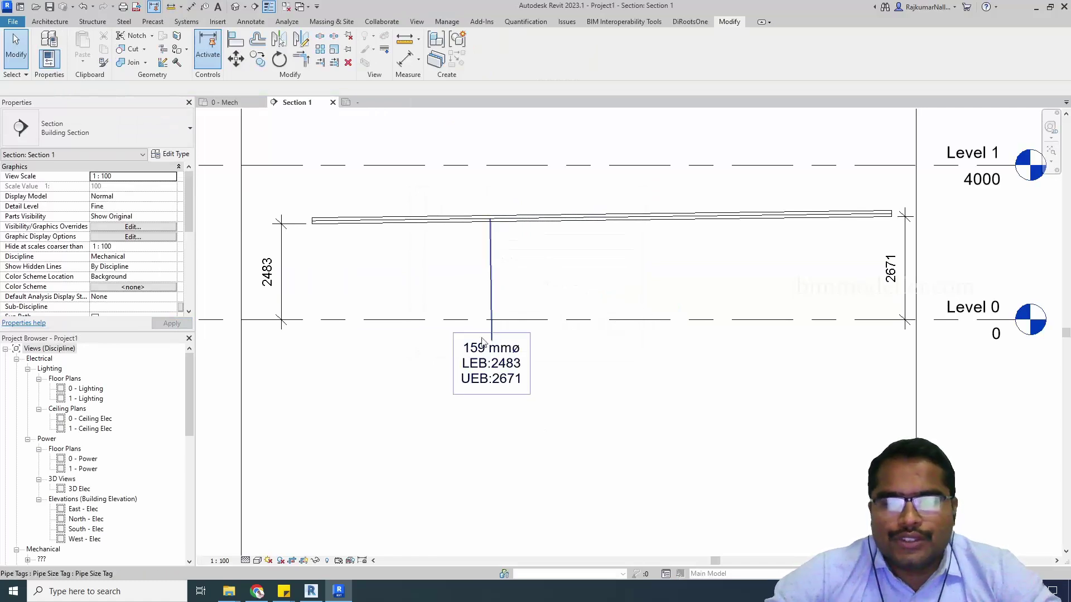
middle_click_drag(517, 397, 562, 432)
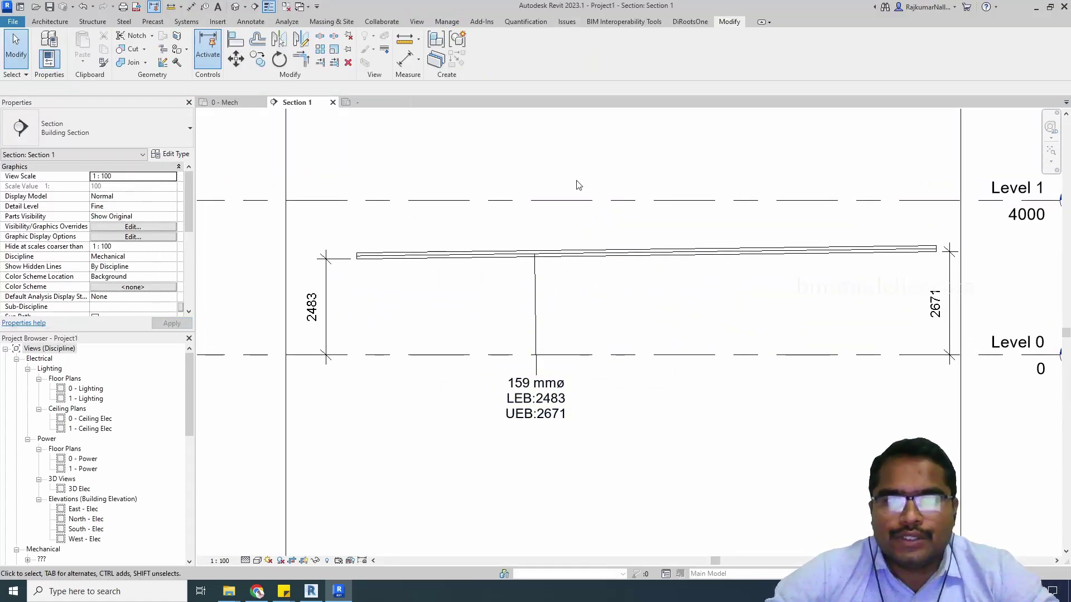
Return to the Revit 2020 Section 1 and select the sloped 150 mmø pipe to check its elevations.
left_click(311, 591)
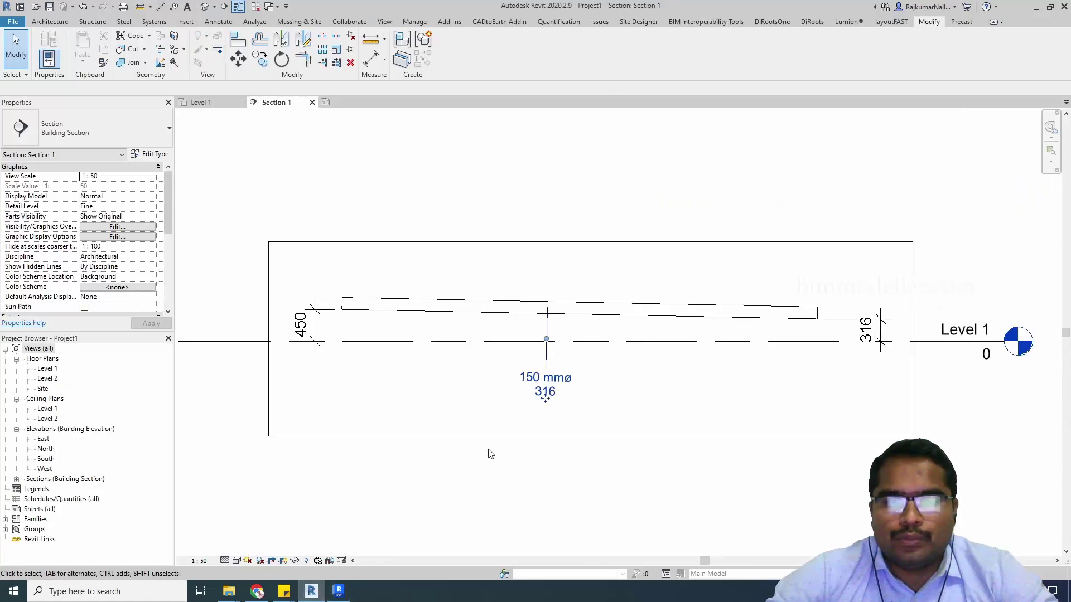
middle_click_drag(496, 429, 517, 454)
left_click(614, 333)
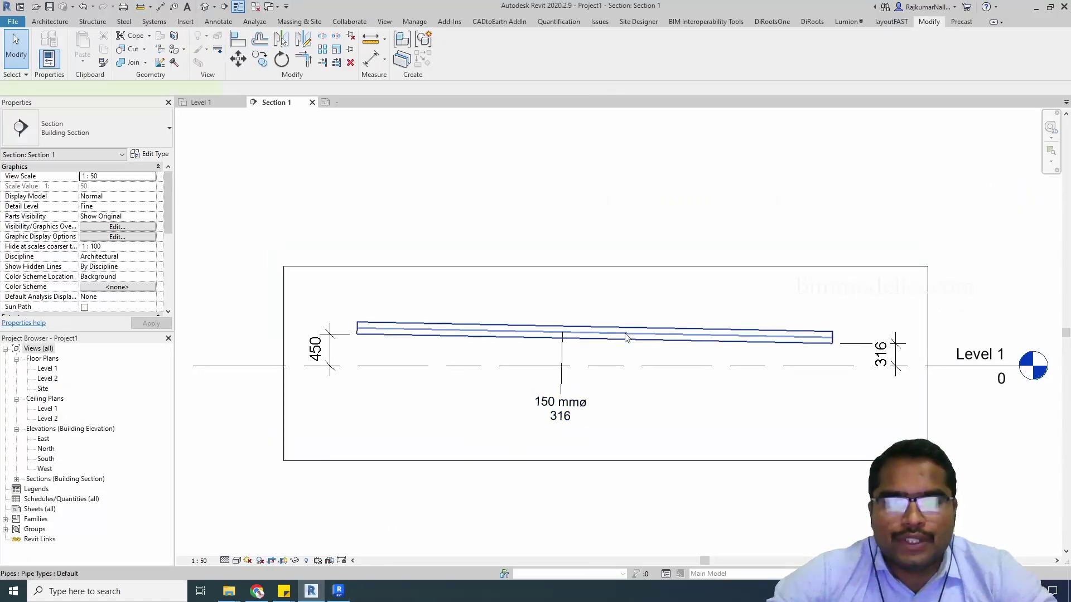